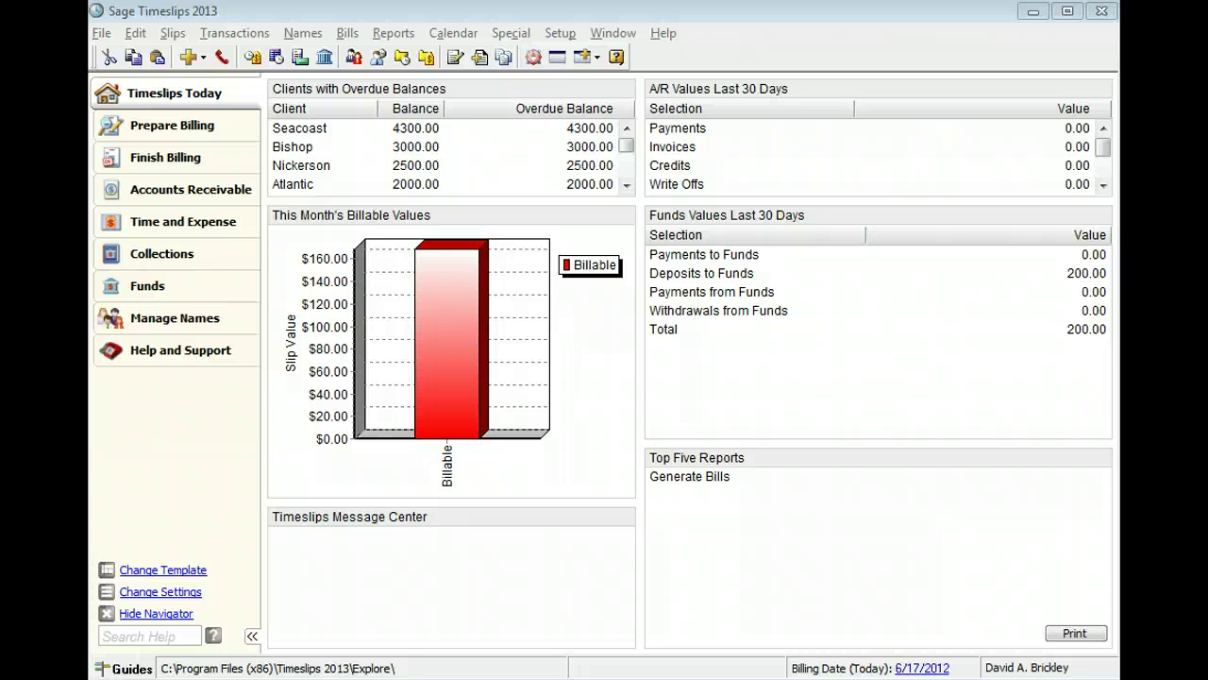
- Open the National Bank entry in the bank accounts setup and examine its Applies to and Type choices
{"action": "left_click", "coordinate": [560, 34]}
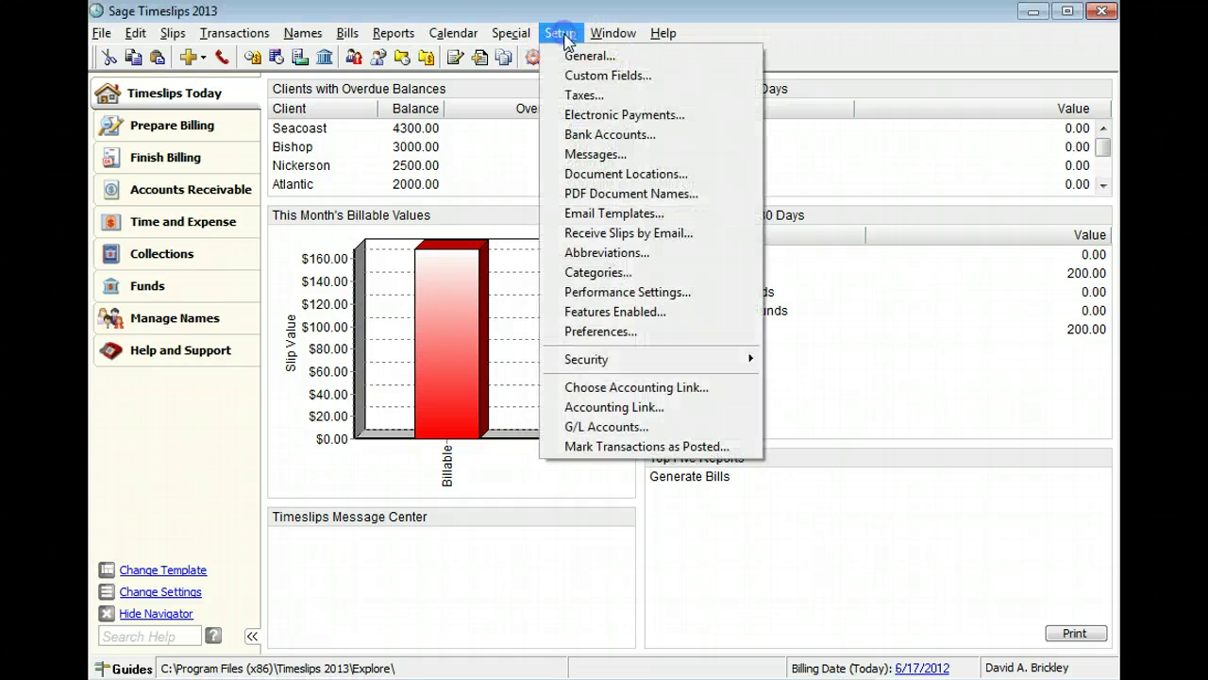
{"action": "left_click", "coordinate": [610, 134]}
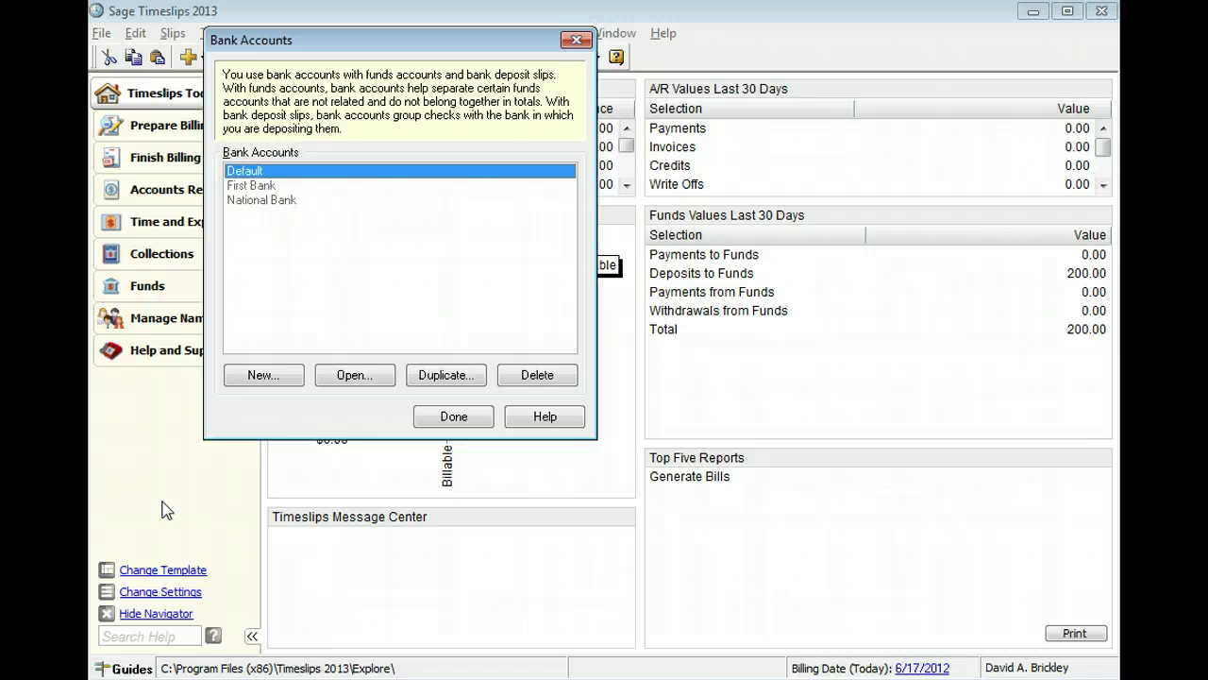
{"action": "left_click", "coordinate": [266, 200]}
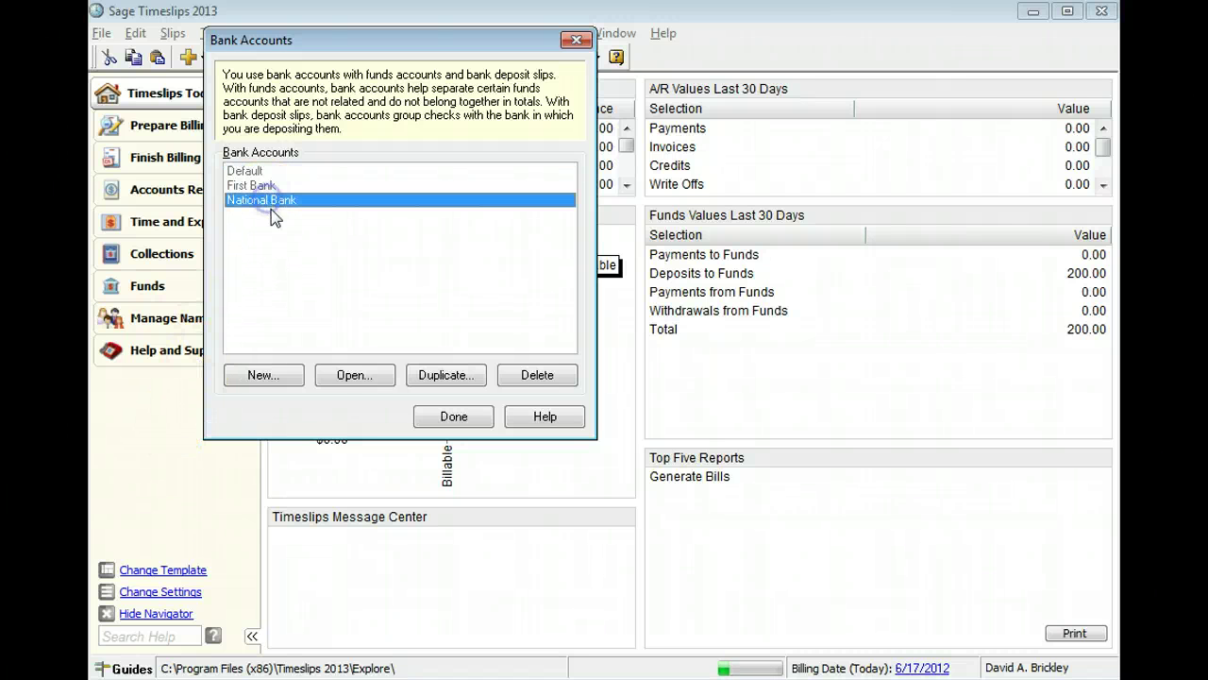
{"action": "left_click", "coordinate": [349, 375]}
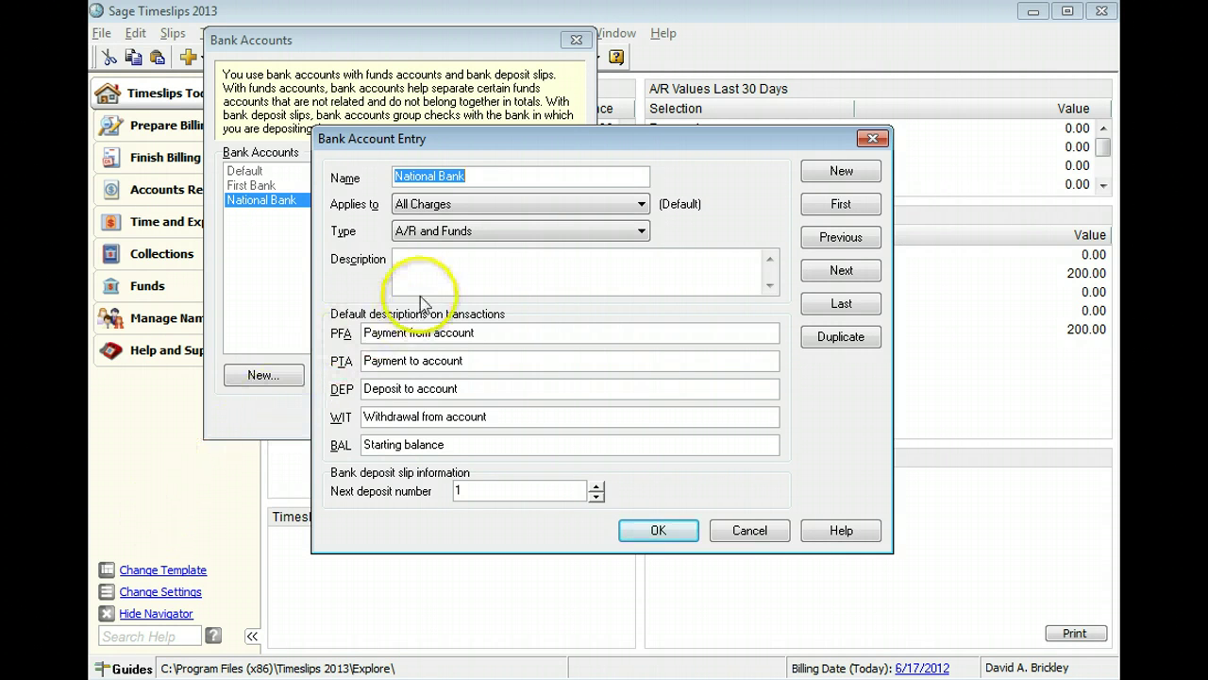
{"action": "left_click", "coordinate": [640, 205]}
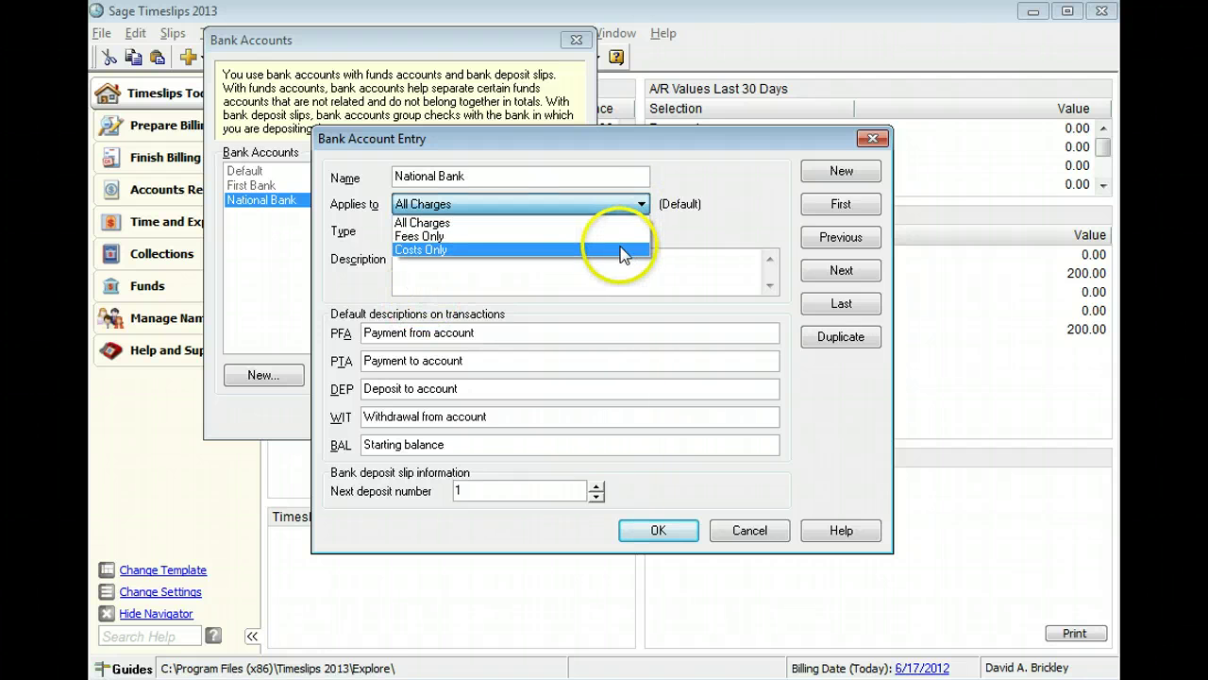
{"action": "left_click", "coordinate": [614, 225]}
{"action": "left_click", "coordinate": [641, 232]}
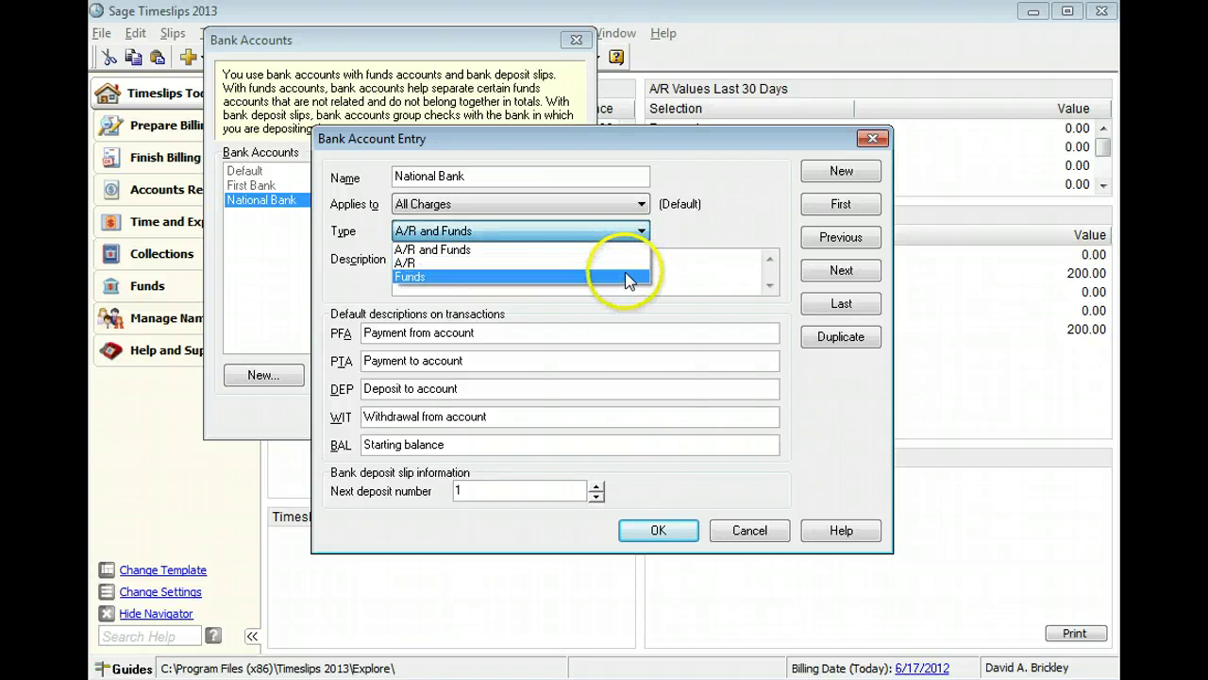
{"action": "left_click", "coordinate": [623, 250]}
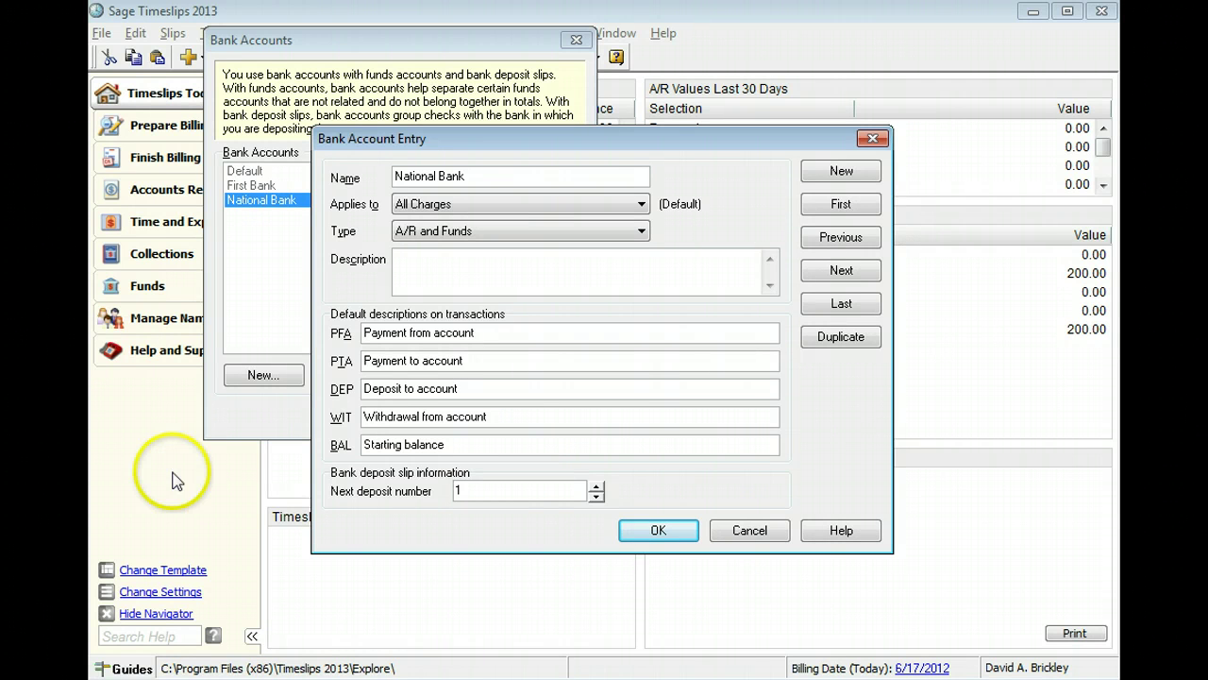
- Review National Bank's default transaction descriptions from PFA through BAL, then close the bank account setup without saving changes
{"action": "left_click", "coordinate": [480, 333]}
{"action": "left_click", "coordinate": [478, 359]}
{"action": "left_click", "coordinate": [476, 387]}
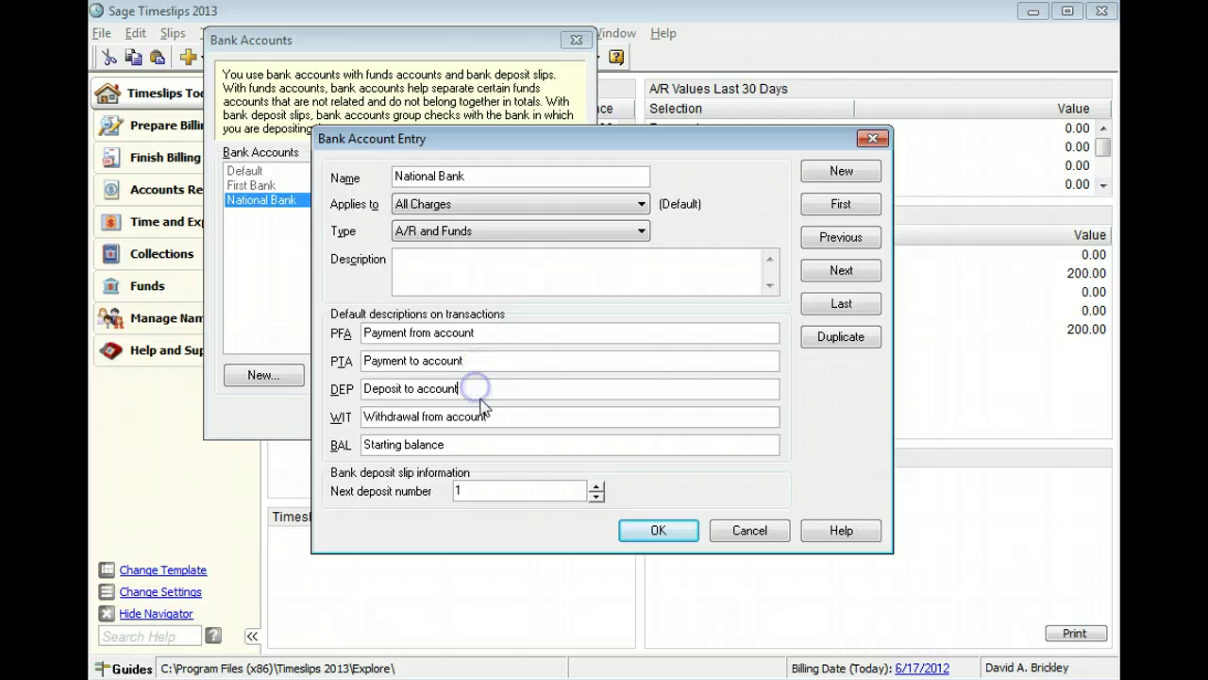
{"action": "left_click", "coordinate": [489, 416]}
{"action": "left_click", "coordinate": [466, 444]}
{"action": "left_click", "coordinate": [135, 466]}
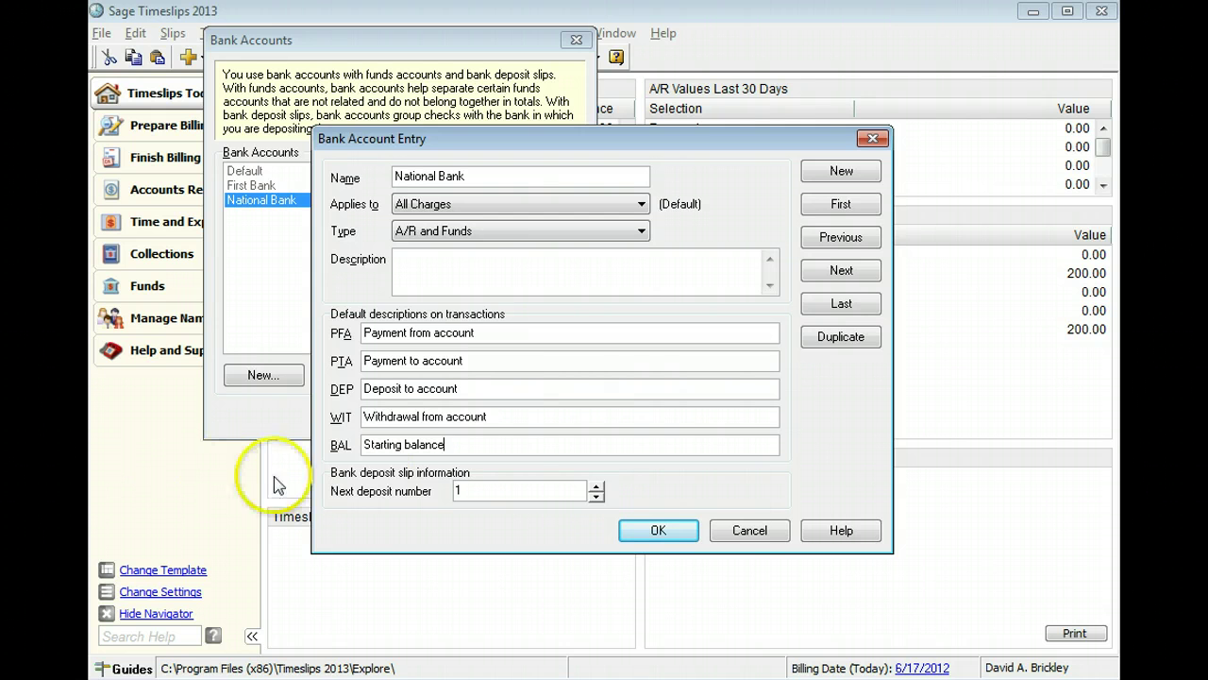
{"action": "left_click", "coordinate": [739, 534]}
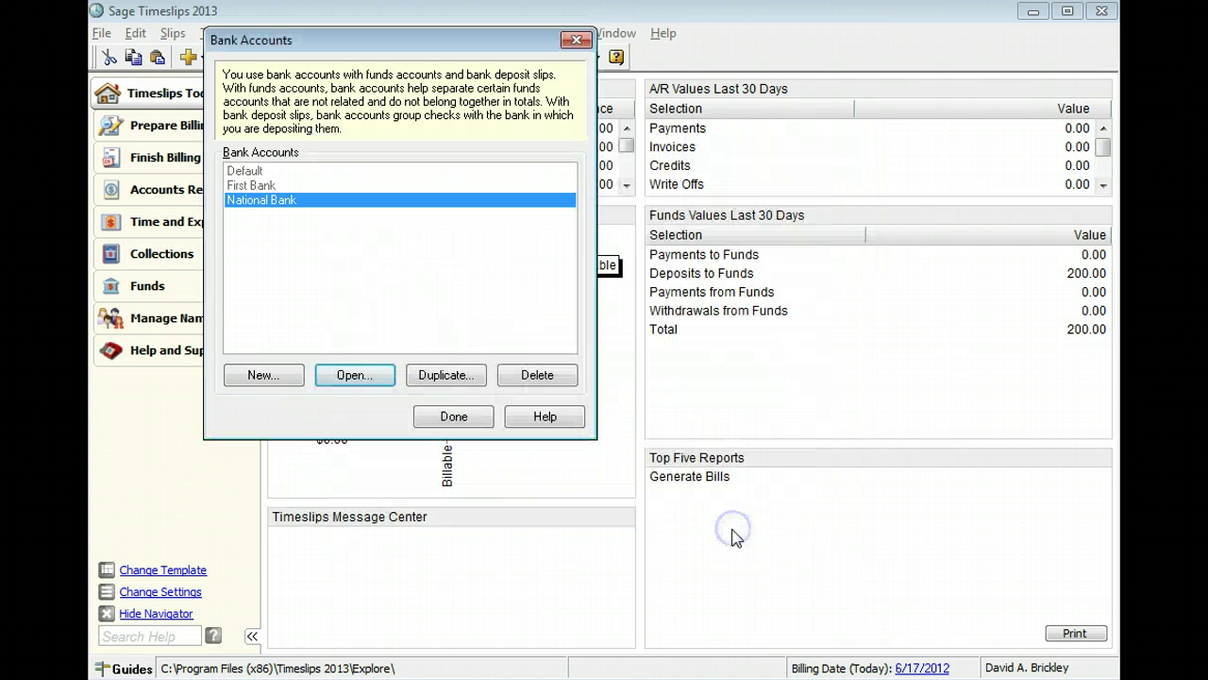
{"action": "left_click", "coordinate": [575, 40]}
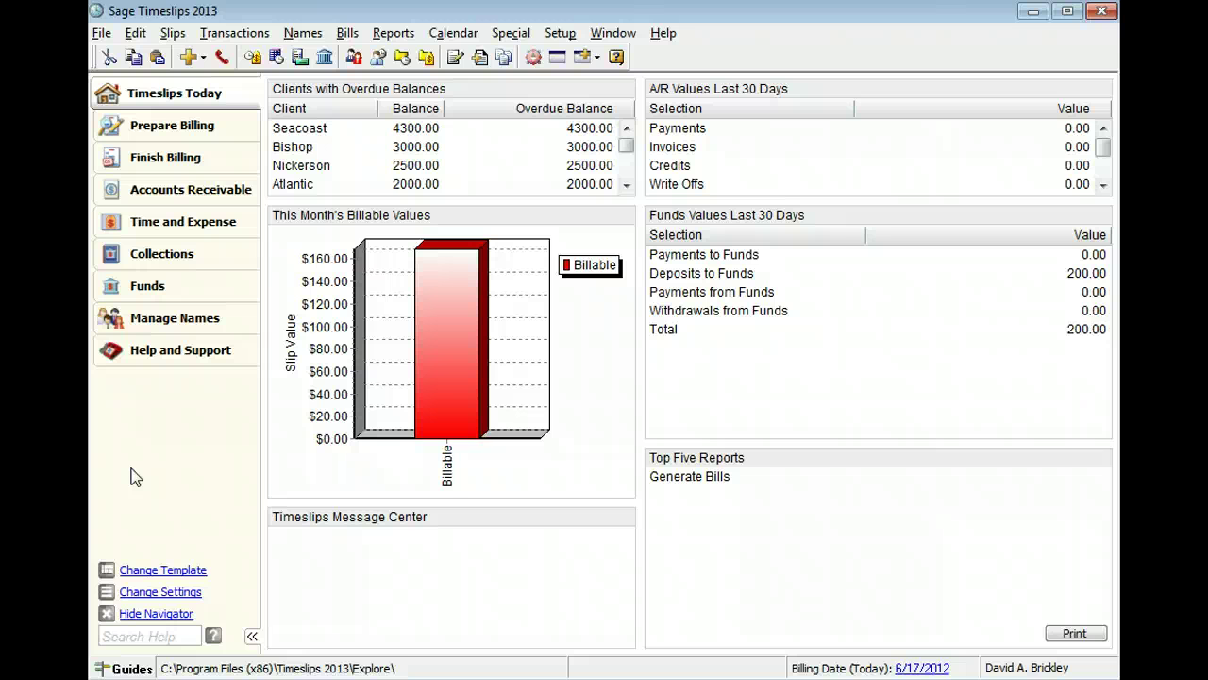
- Open the Eastern client's record from the client list and display its client funds accounts
{"action": "left_click", "coordinate": [212, 318]}
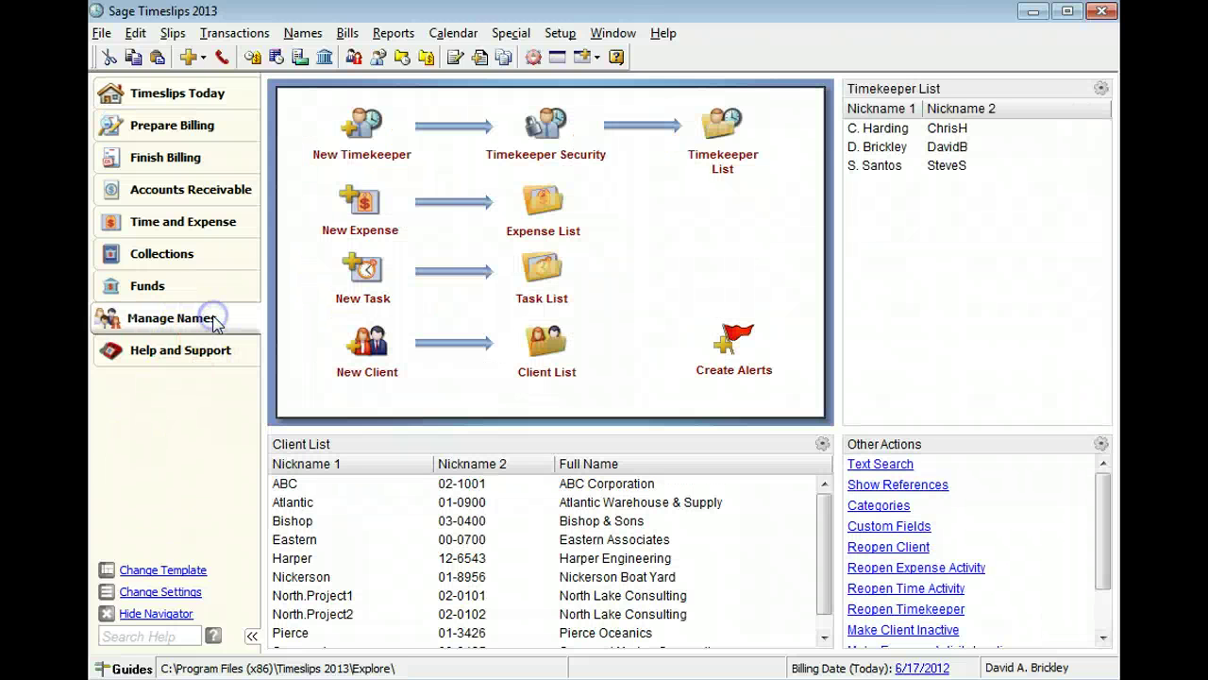
{"action": "left_click", "coordinate": [547, 357]}
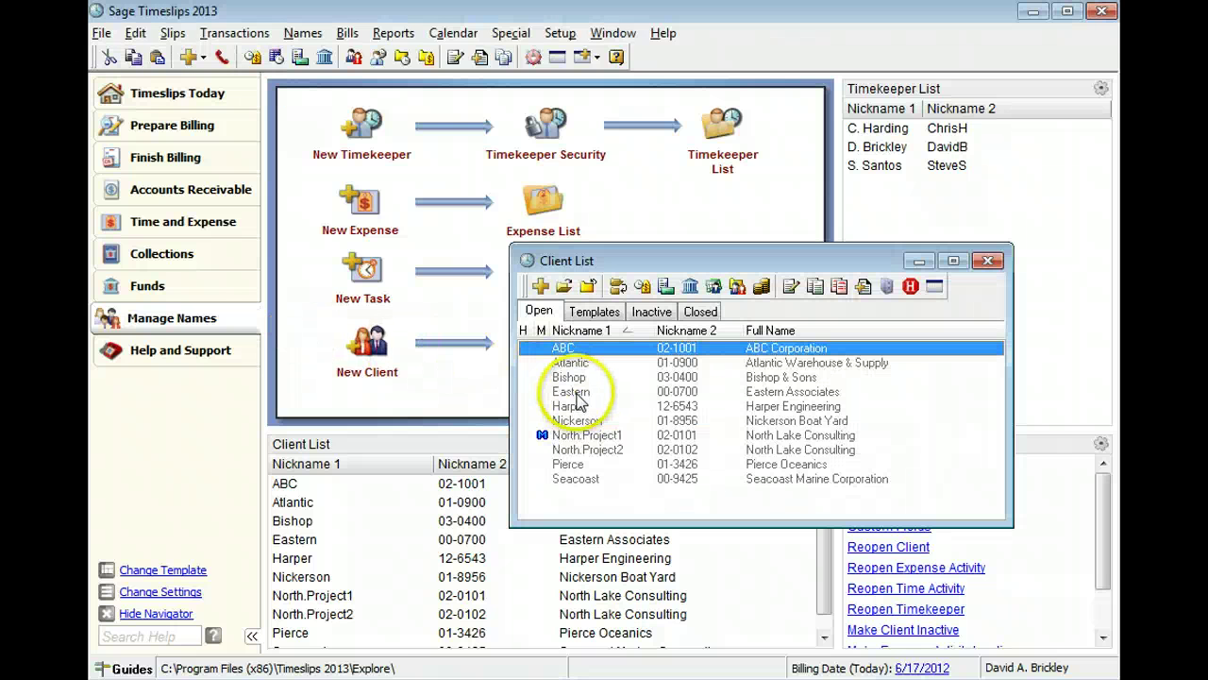
{"action": "double_click", "coordinate": [576, 393]}
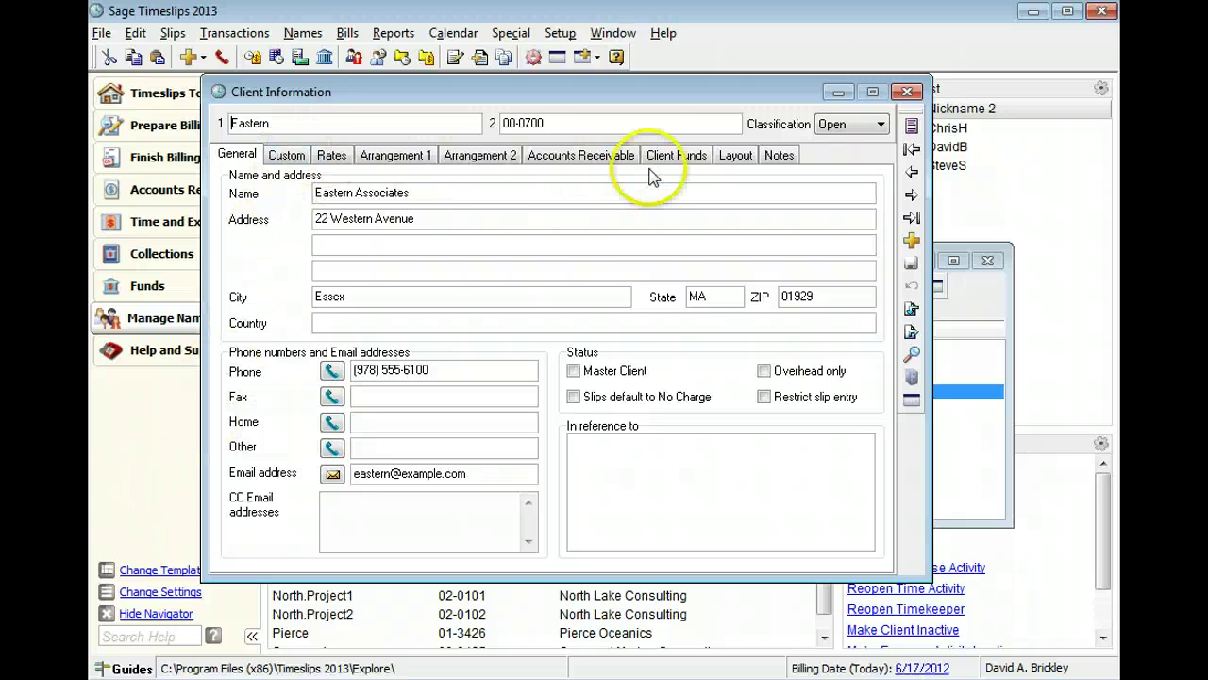
{"action": "left_click", "coordinate": [676, 161]}
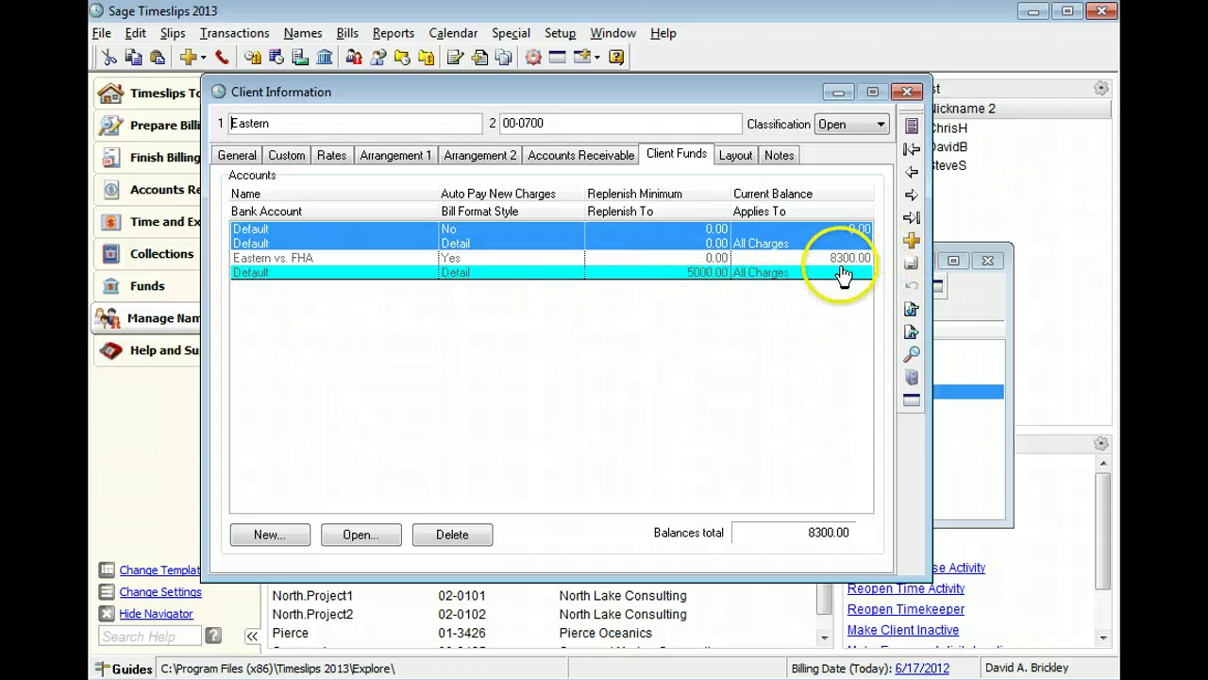
- Examine the settings of the Eastern vs. FHA funds account, then close the client record and client list unchanged
{"action": "left_click", "coordinate": [318, 335]}
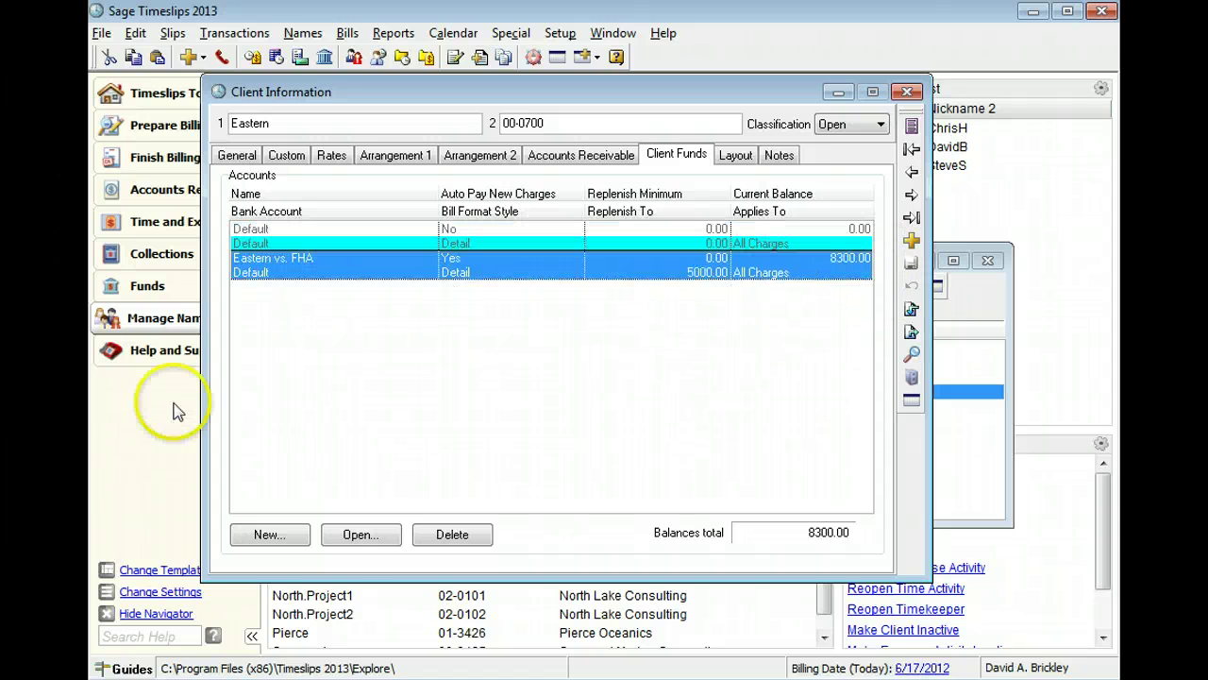
{"action": "left_click", "coordinate": [360, 534]}
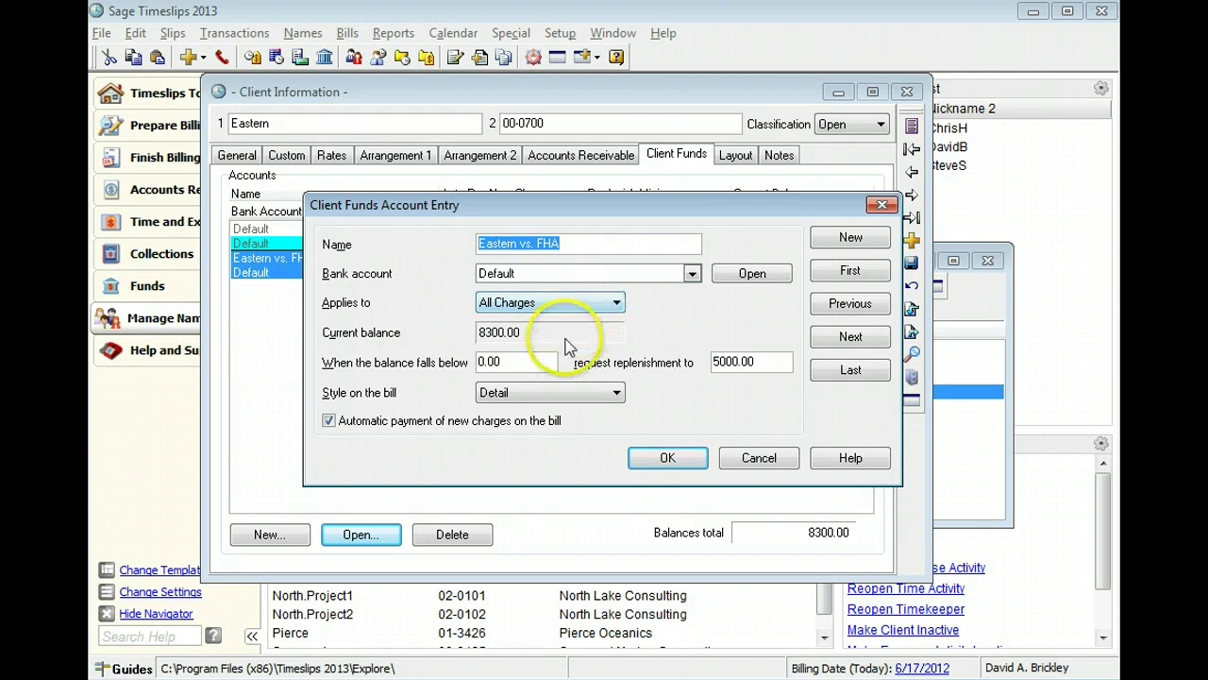
{"action": "left_click", "coordinate": [748, 458]}
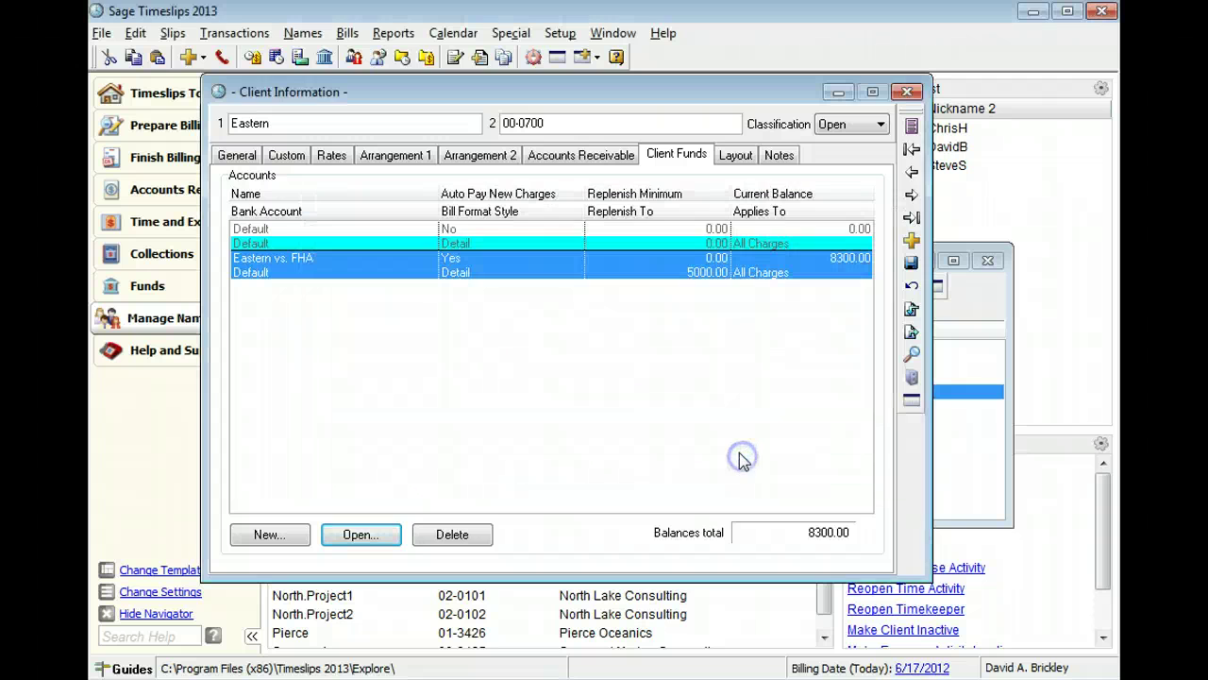
{"action": "left_click", "coordinate": [907, 92]}
{"action": "left_click", "coordinate": [944, 572]}
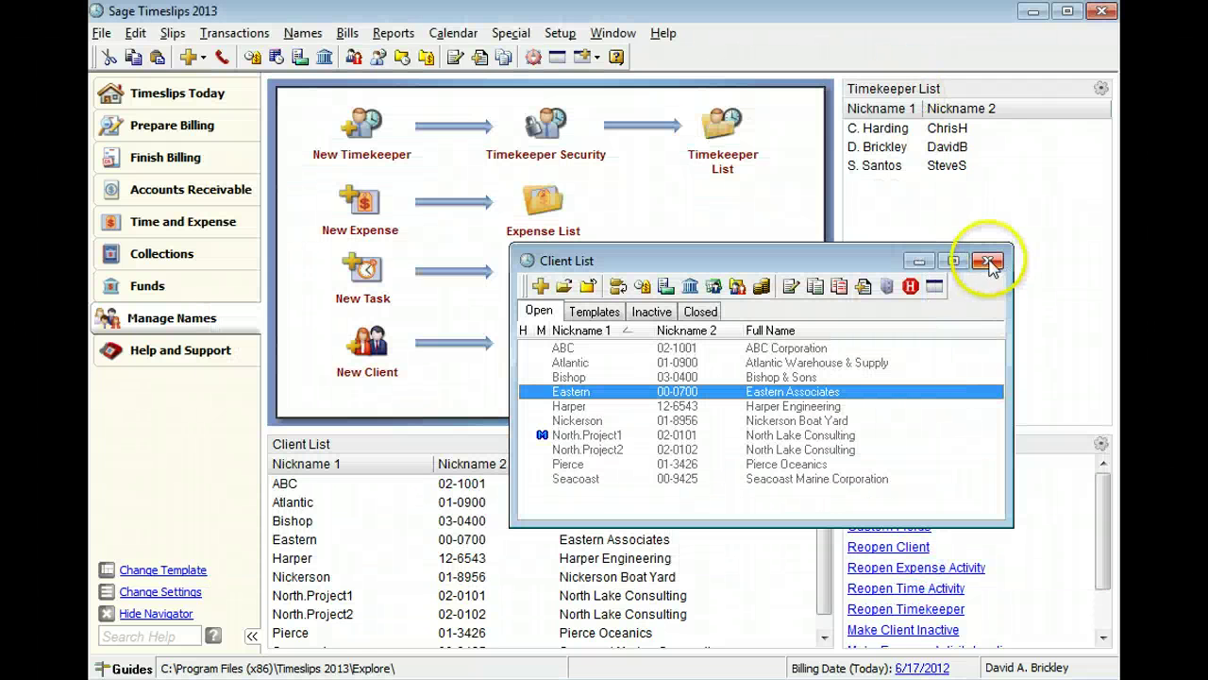
{"action": "left_click", "coordinate": [988, 260]}
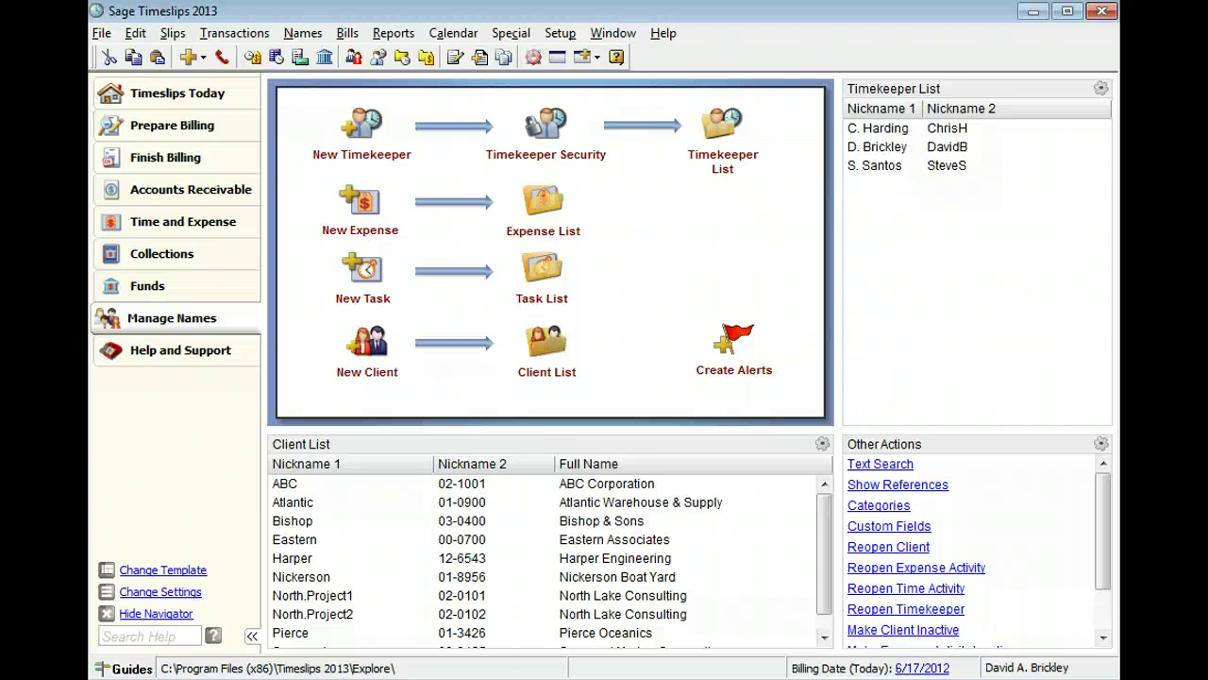
- Start a new payment from funds to a bill and select its client by looking up invoice number 10006
{"action": "left_click", "coordinate": [224, 289]}
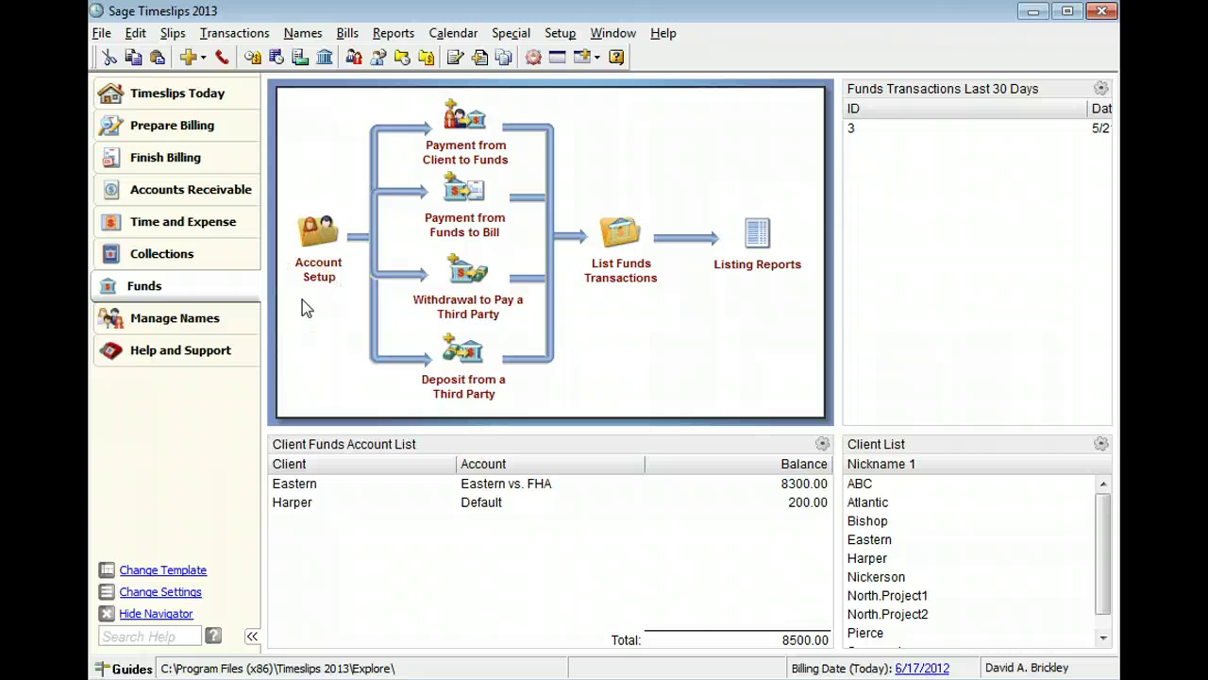
{"action": "left_click", "coordinate": [489, 231]}
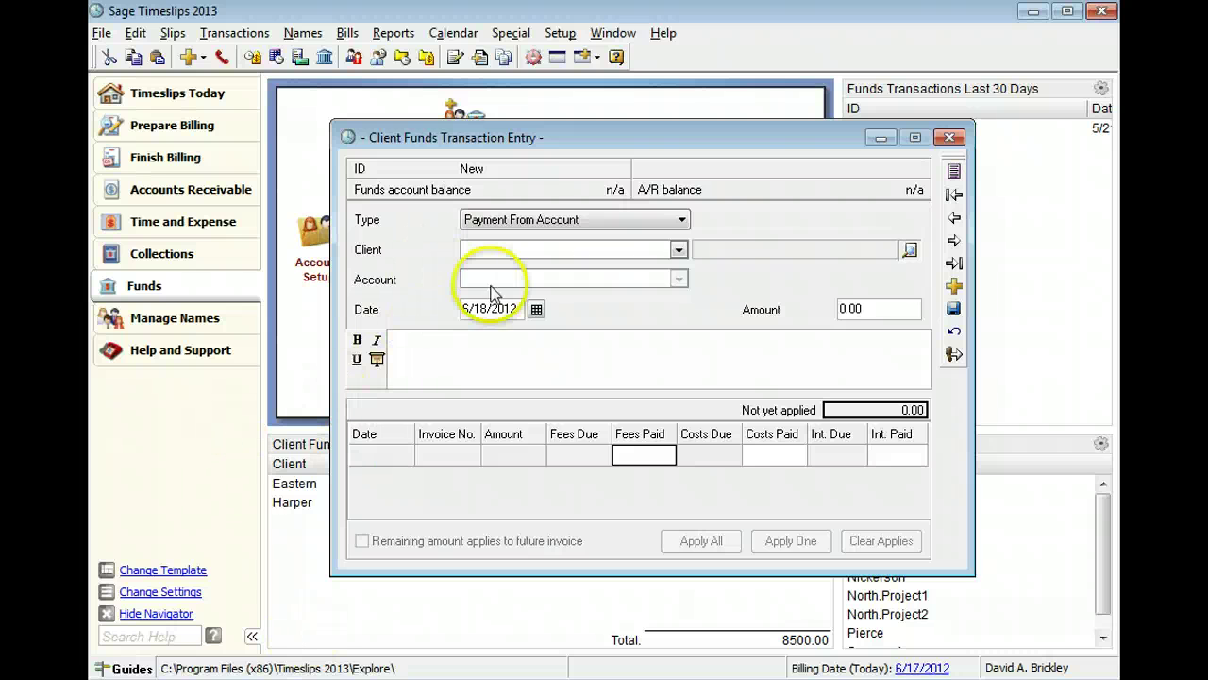
{"action": "left_click", "coordinate": [678, 251]}
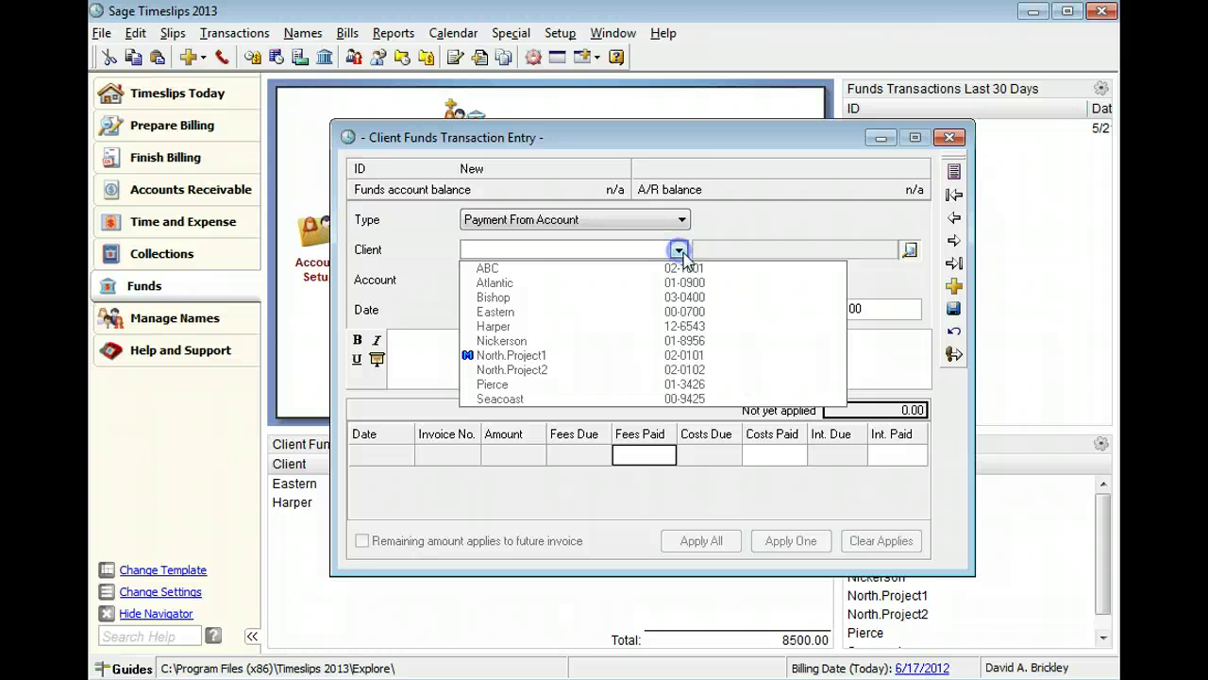
{"action": "left_click", "coordinate": [678, 250]}
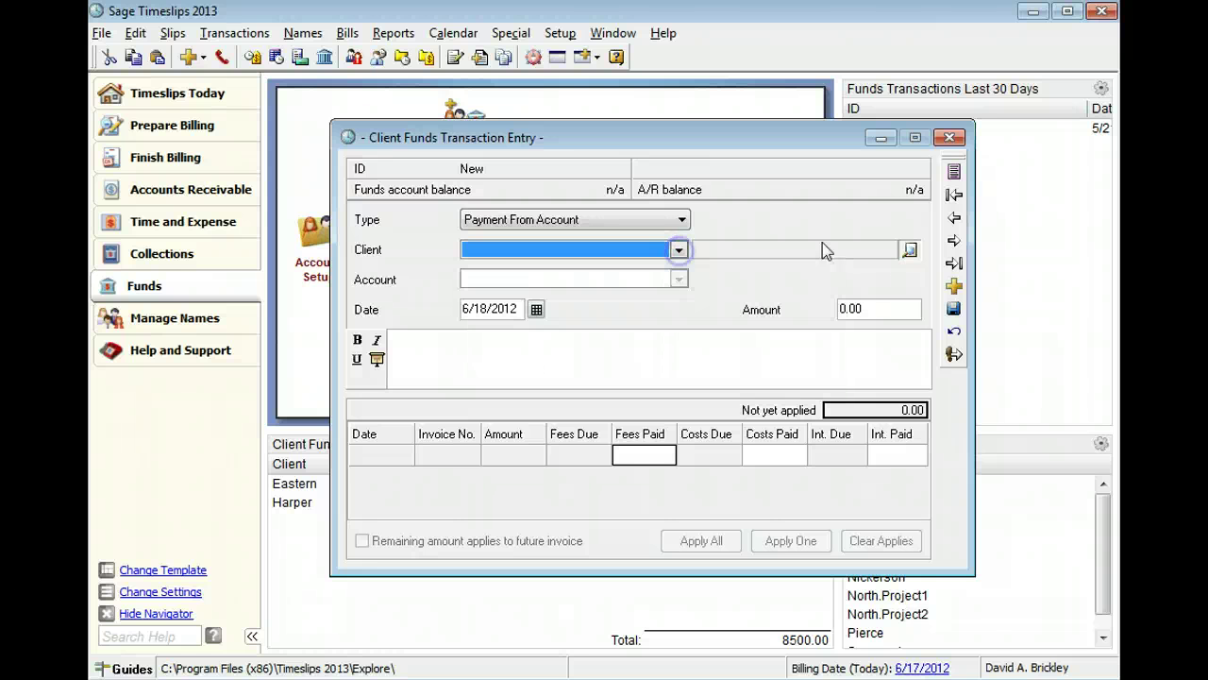
{"action": "left_click", "coordinate": [909, 251]}
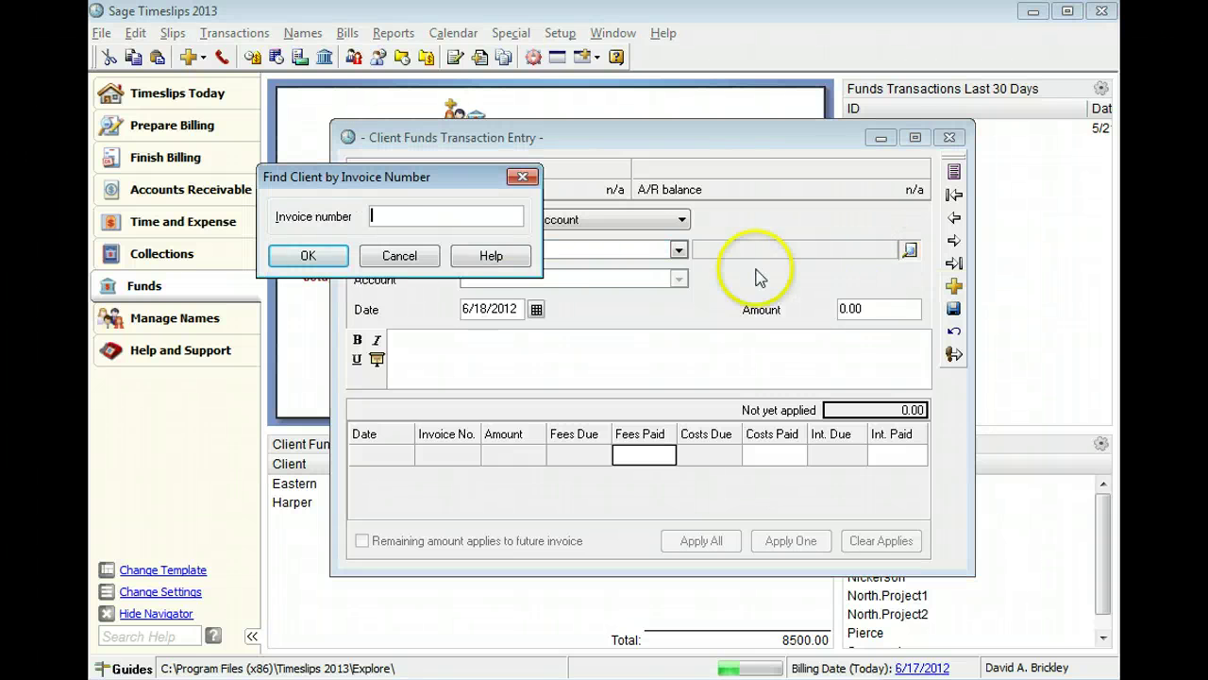
{"action": "type", "text": "10006"}
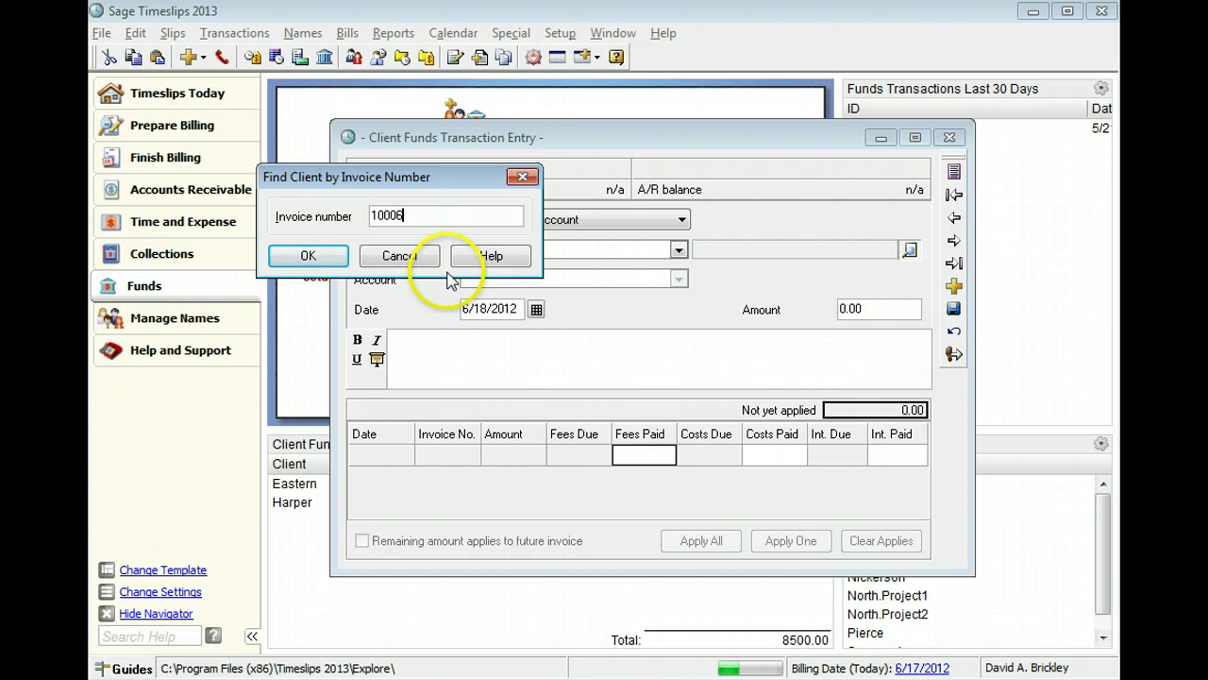
{"action": "left_click", "coordinate": [314, 257]}
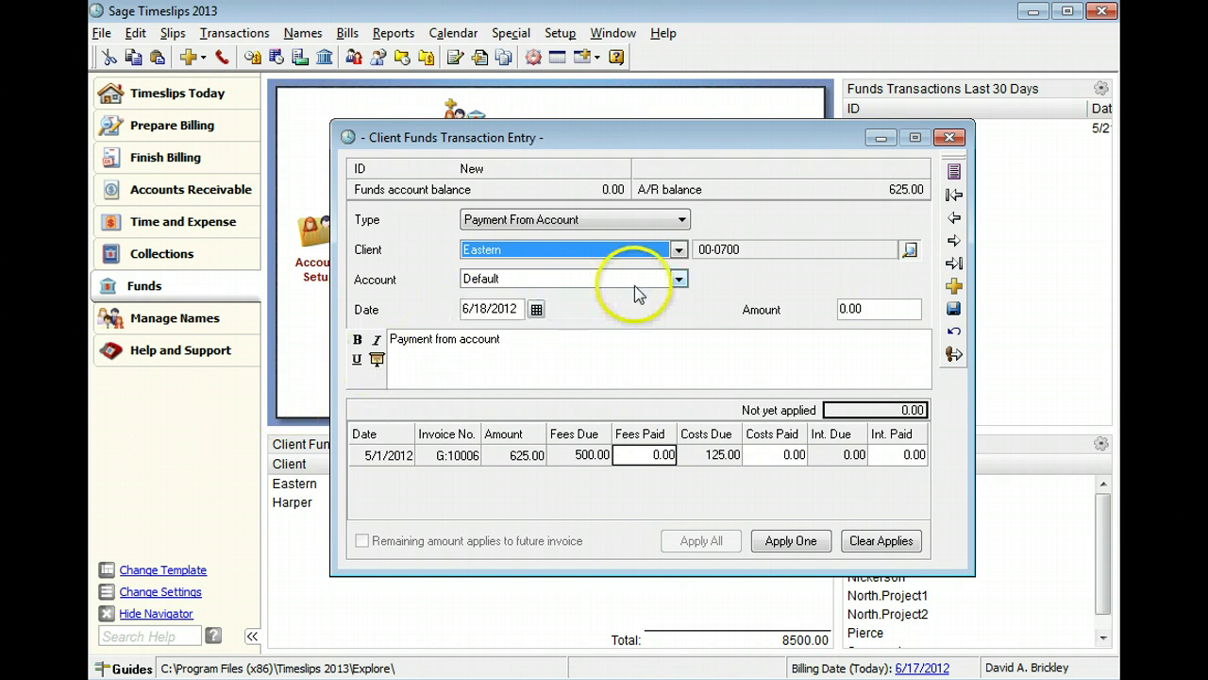
- Set the payment's account to Eastern vs. FHA, its date to 6/18/2012 and its amount to 625
{"action": "left_click", "coordinate": [677, 281]}
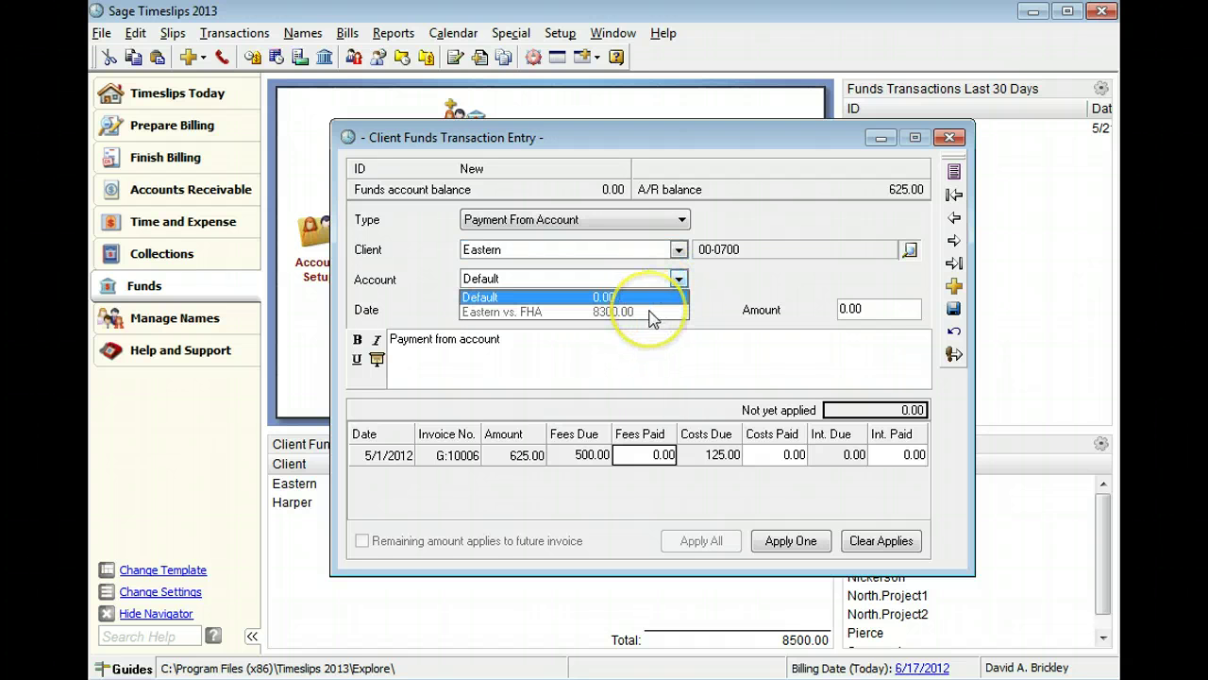
{"action": "left_click", "coordinate": [651, 312]}
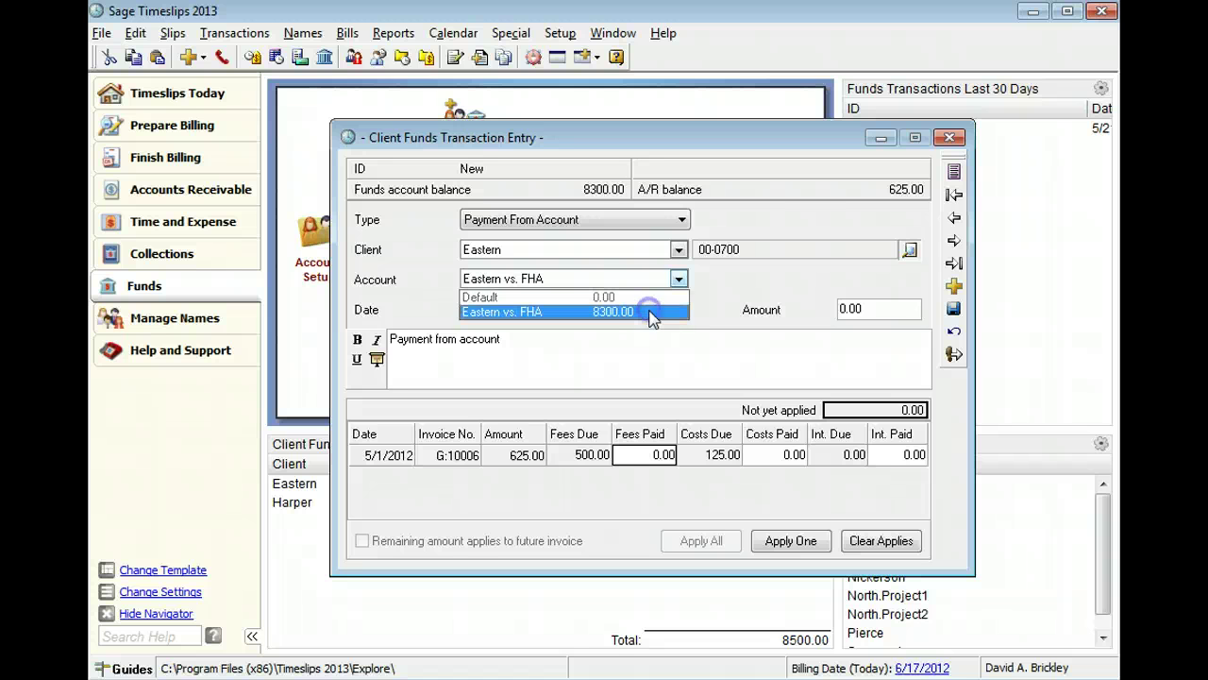
{"action": "left_click", "coordinate": [650, 312]}
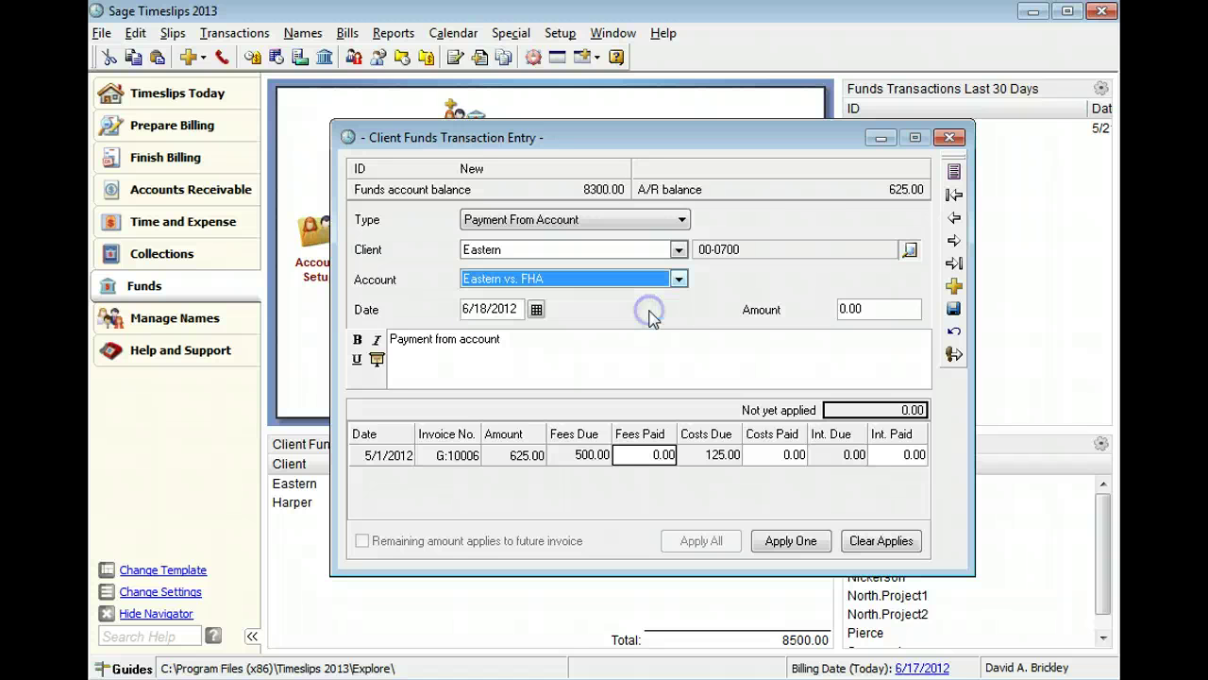
{"action": "left_click", "coordinate": [535, 310]}
{"action": "left_click", "coordinate": [605, 473]}
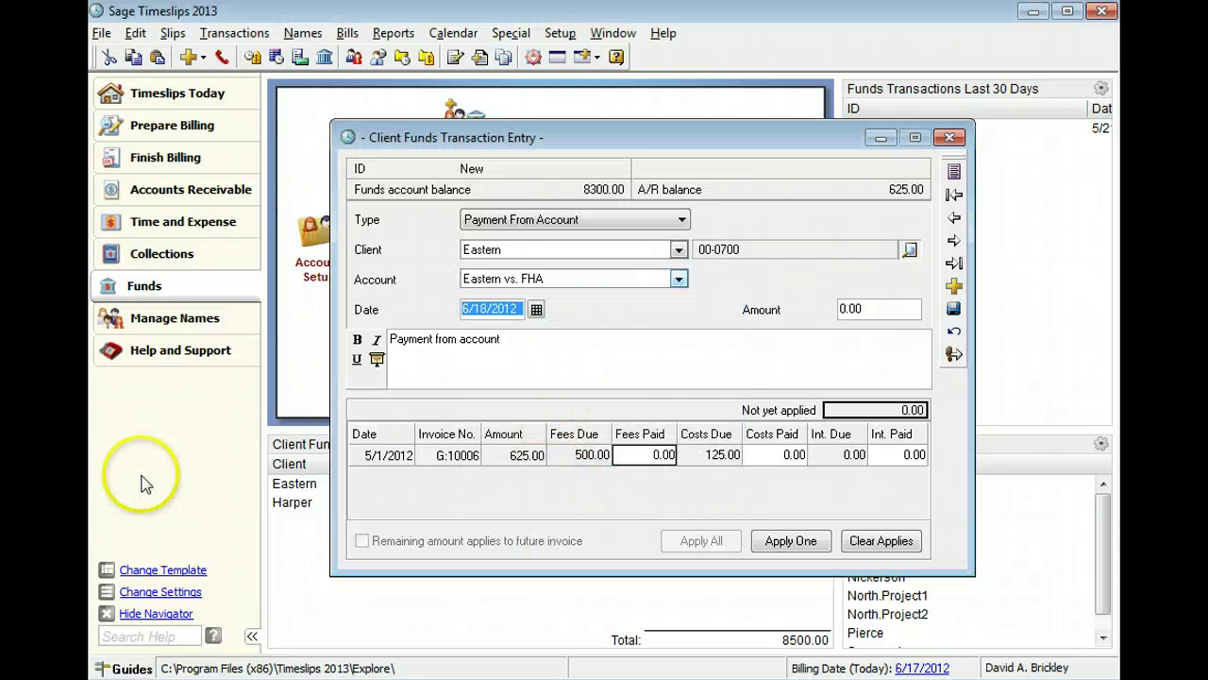
{"action": "left_click", "coordinate": [823, 308]}
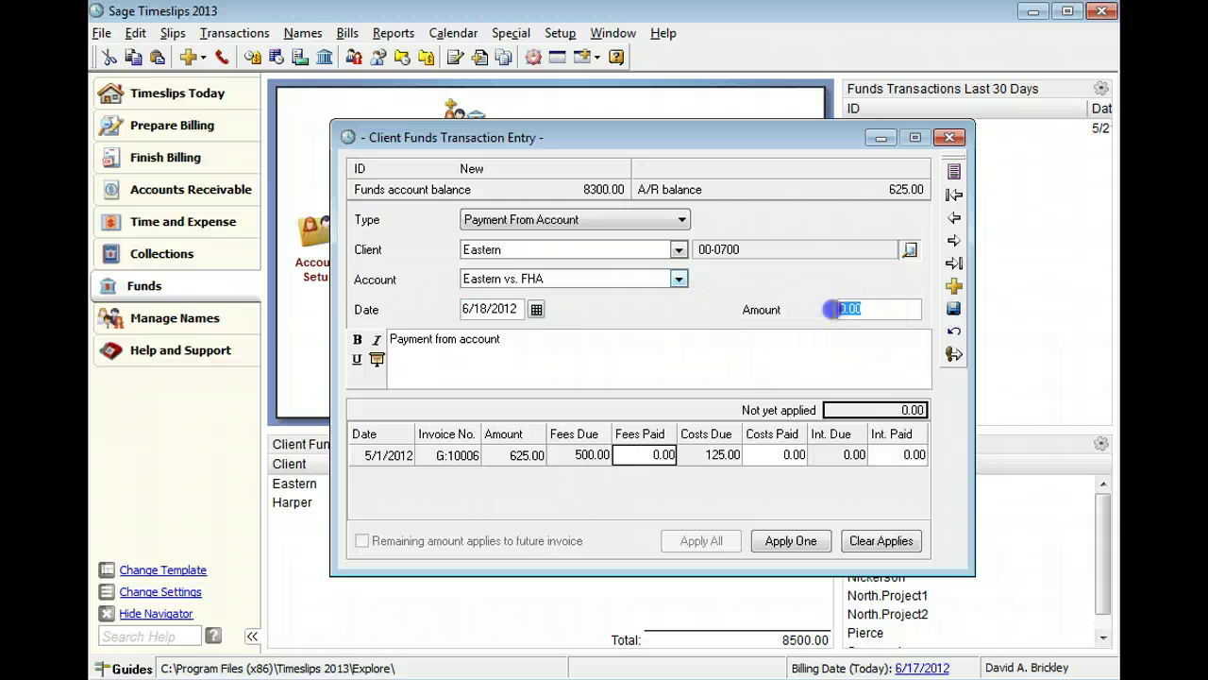
{"action": "type", "text": "625"}
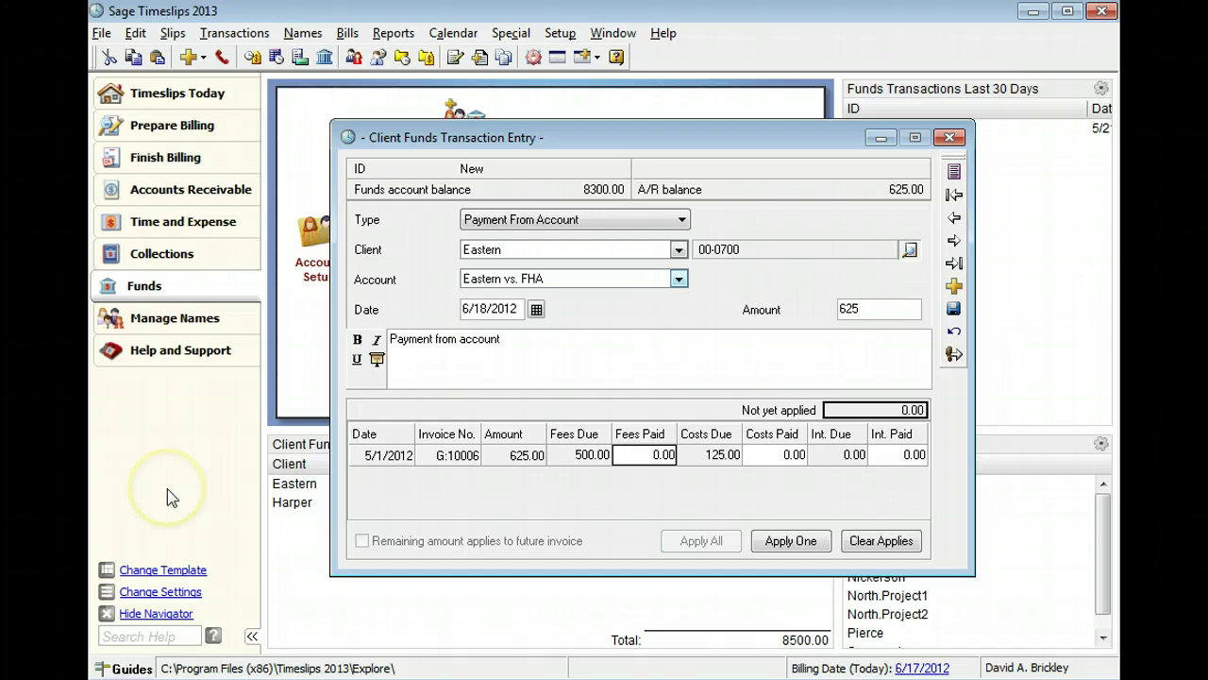
- Append "towards invoice 10006" to the payment description and make "invoice 10006" bold
{"action": "left_click", "coordinate": [511, 341]}
{"action": "type", "text": "towards invoice 10006"}
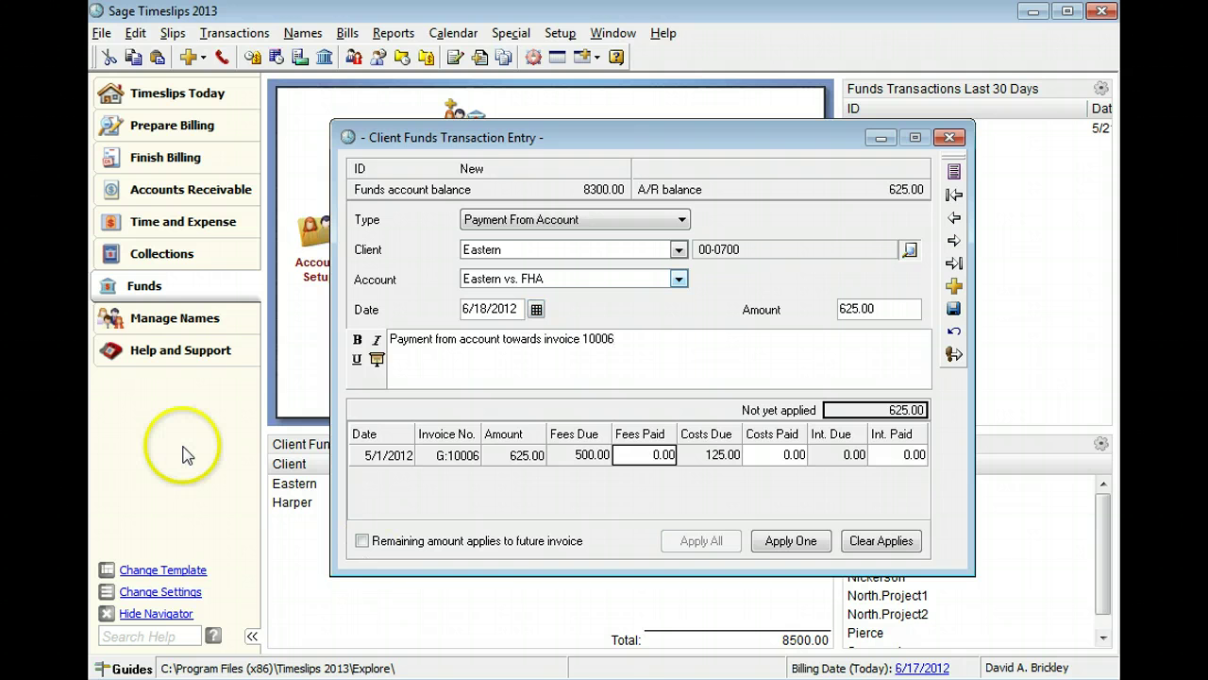
{"action": "left_click_drag", "start_coordinate": [616, 339], "coordinate": [543, 341]}
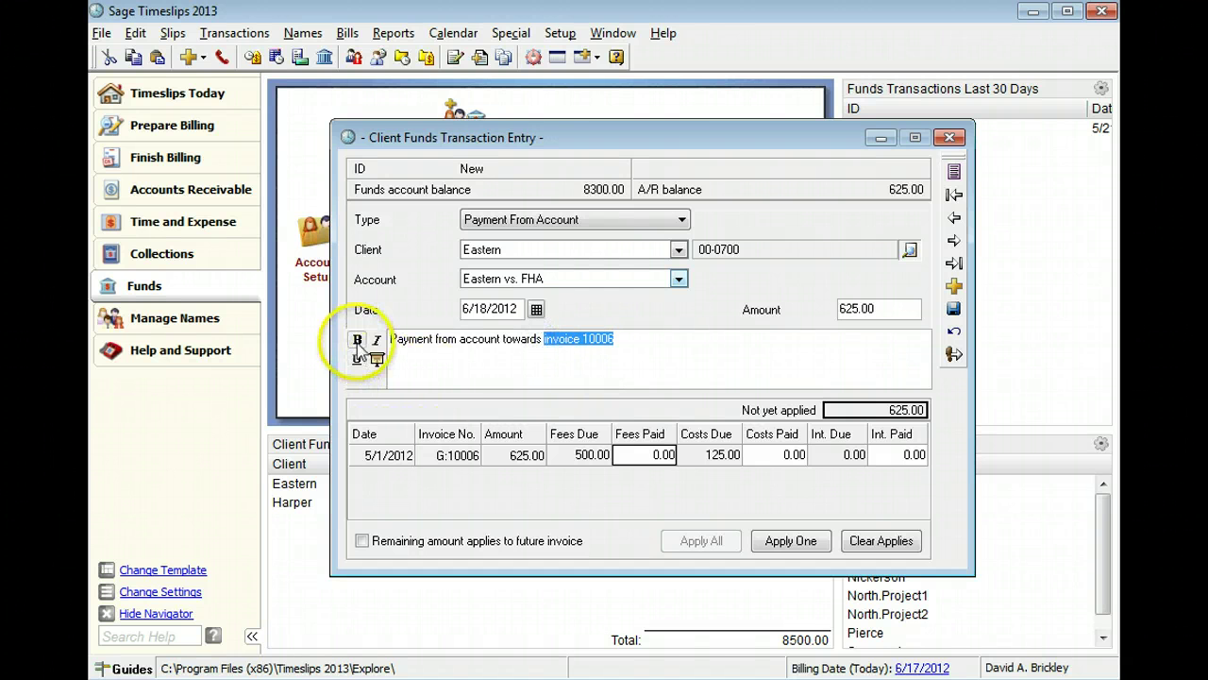
{"action": "left_click", "coordinate": [357, 340]}
{"action": "left_click", "coordinate": [626, 341]}
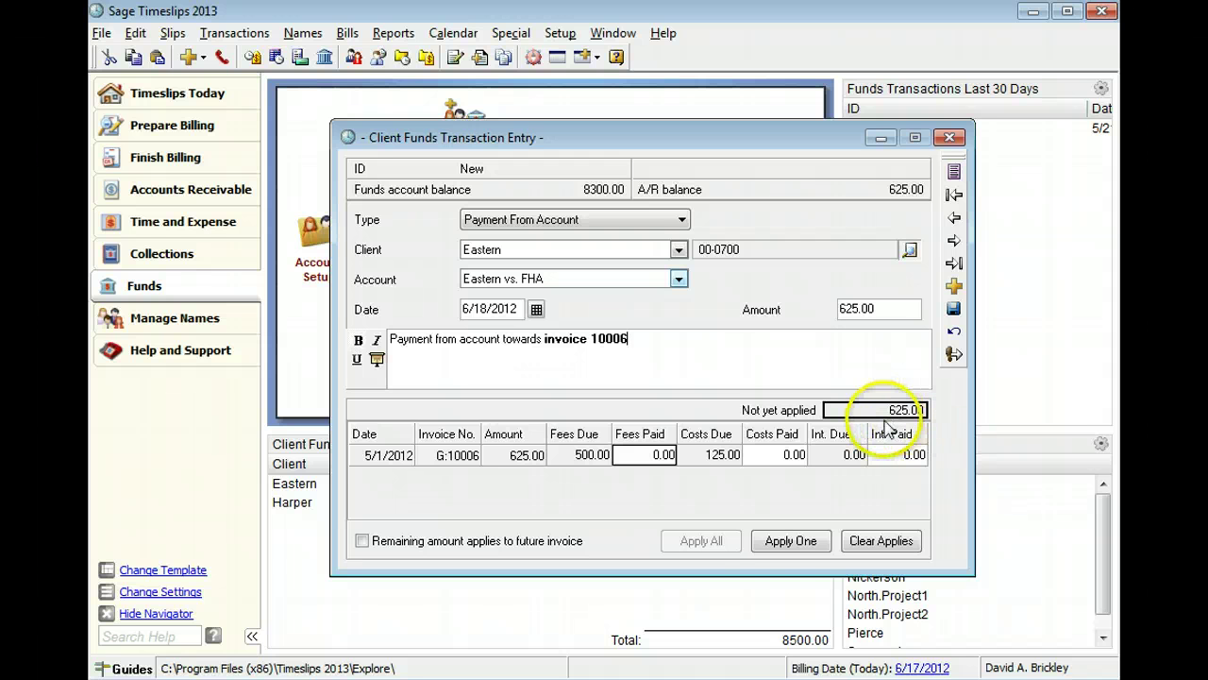
- Apply the payment to the fees and costs due on invoice 10006 and save the transaction
{"action": "left_click", "coordinate": [782, 547]}
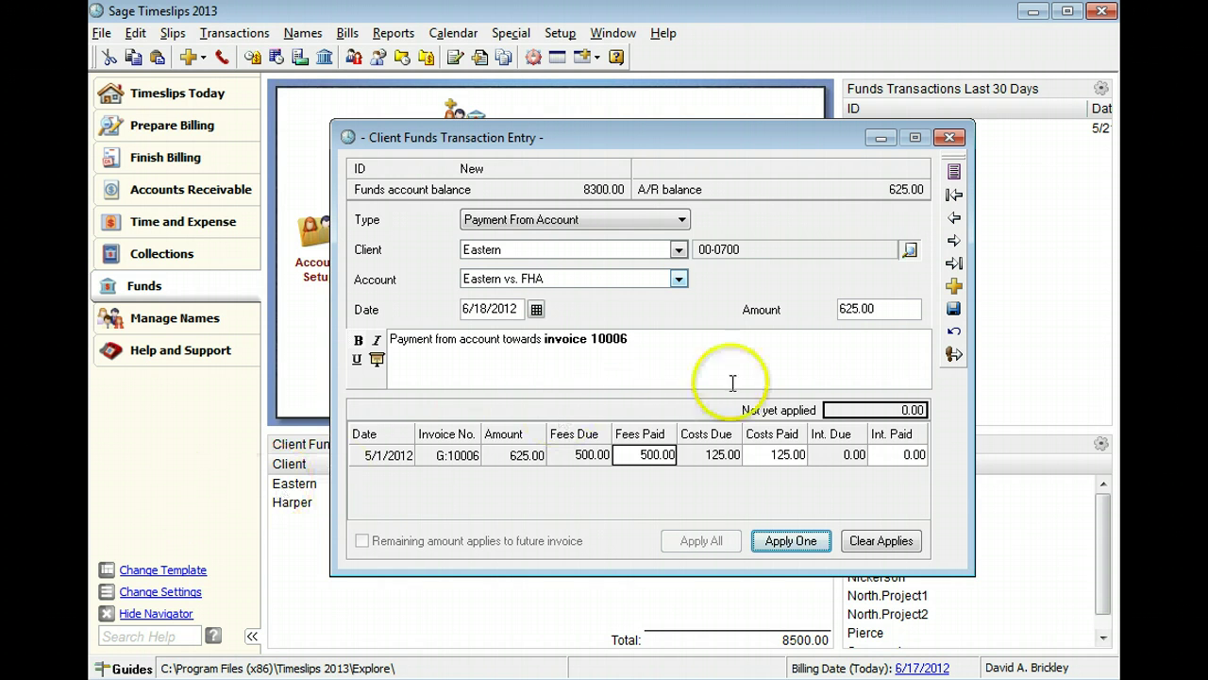
{"action": "left_click", "coordinate": [954, 312]}
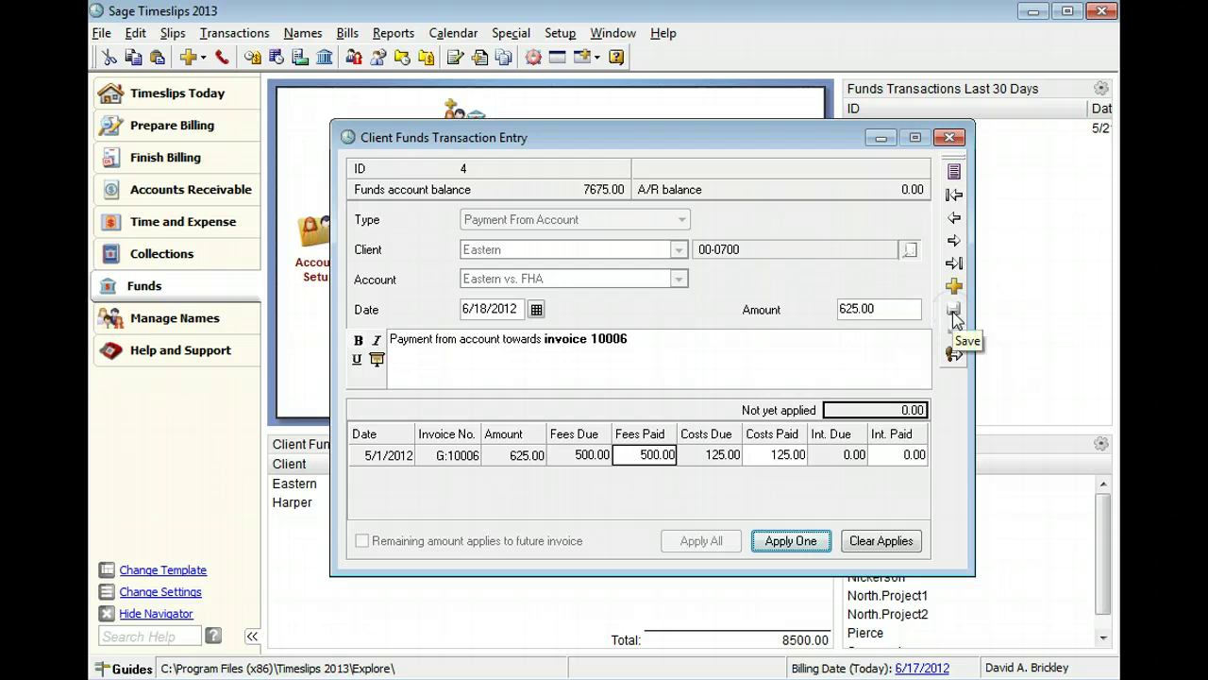